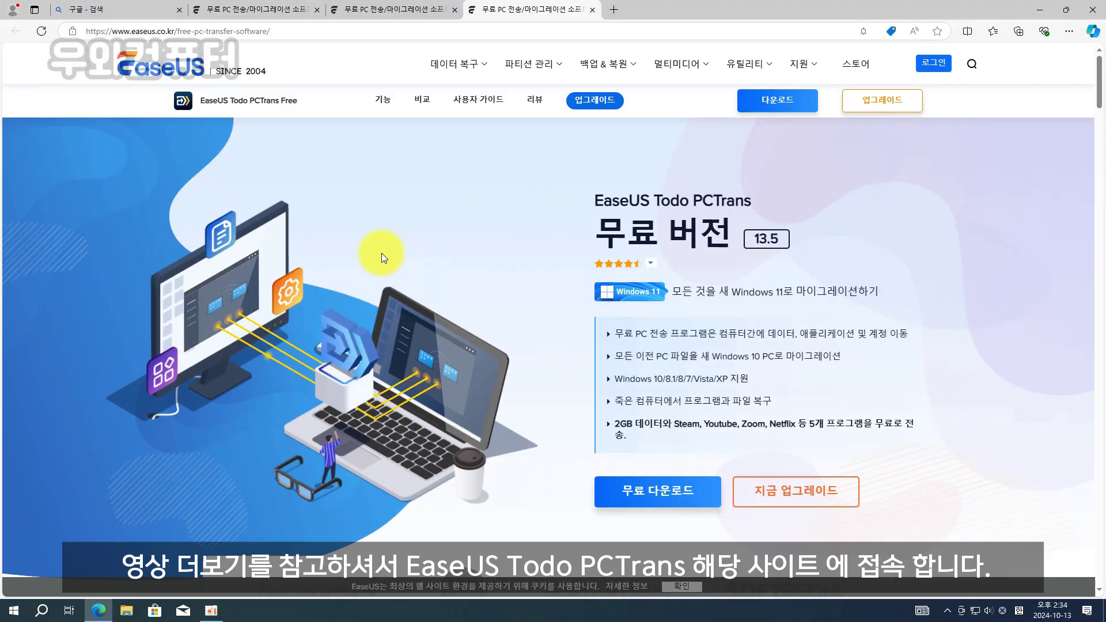
Step: Download the free version (무료 버전) of EaseUS Todo PCTrans from the version comparison on the product page
{"action": "scroll", "coordinate": [640, 204], "scroll_direction": "down", "scroll_amount": 4}
{"action": "scroll", "coordinate": [575, 347], "scroll_direction": "down", "scroll_amount": 15}
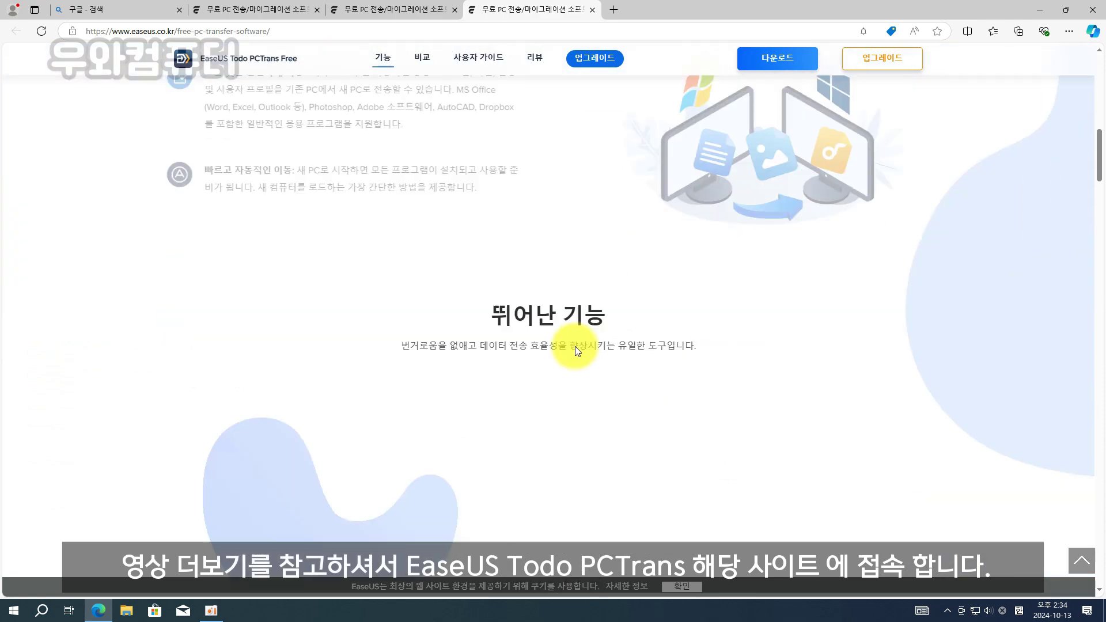
{"action": "scroll", "coordinate": [571, 327], "scroll_direction": "down", "scroll_amount": 14}
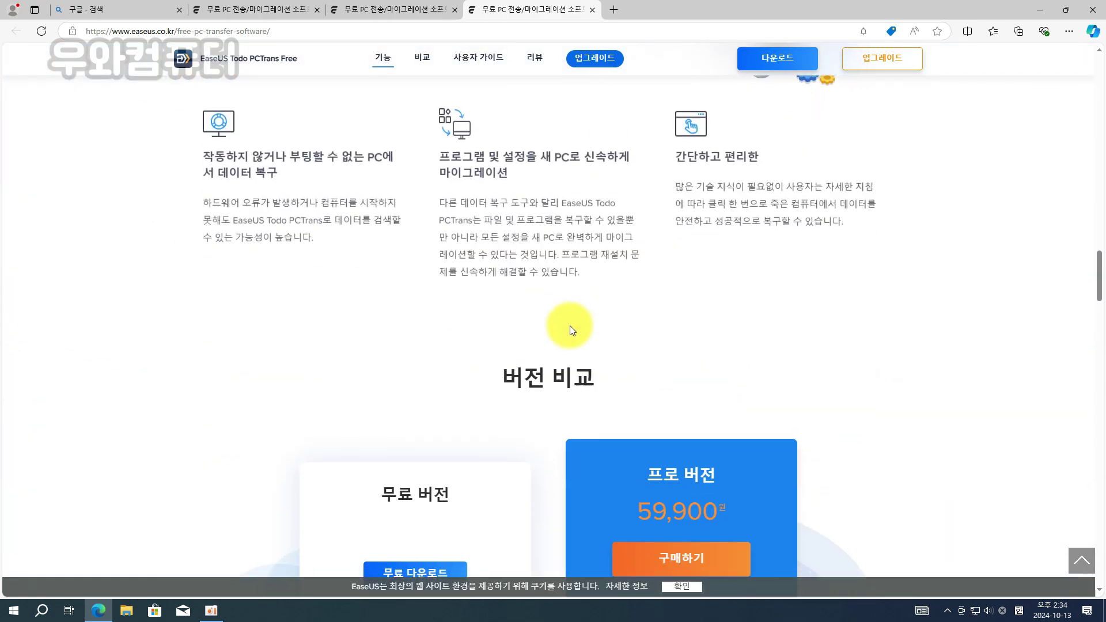
{"action": "scroll", "coordinate": [570, 326], "scroll_direction": "up", "scroll_amount": 1}
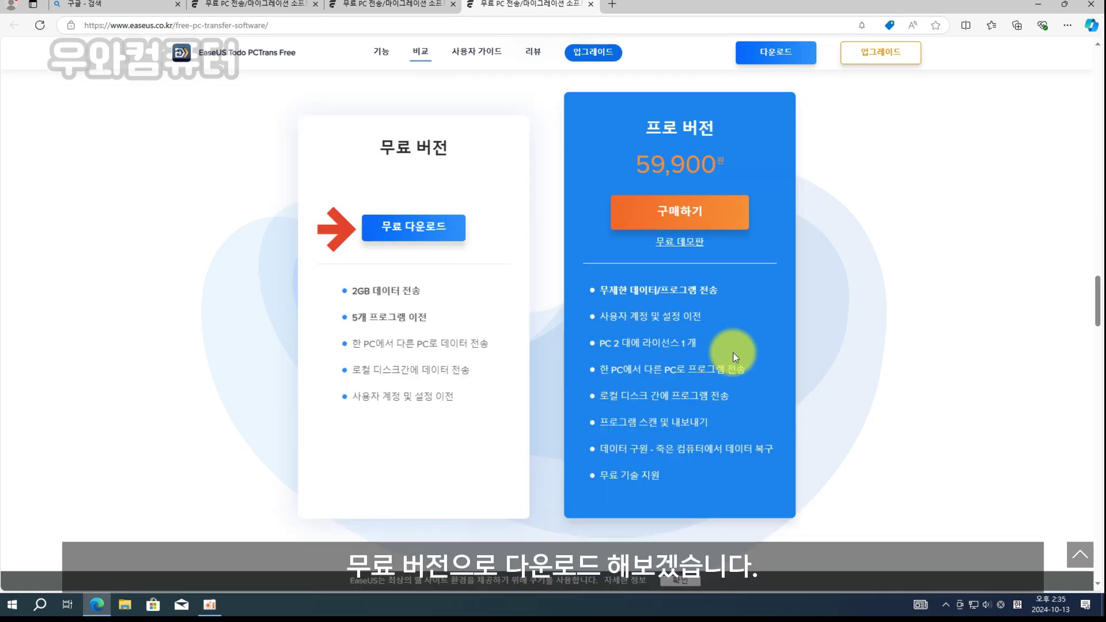
{"action": "left_click", "coordinate": [421, 213]}
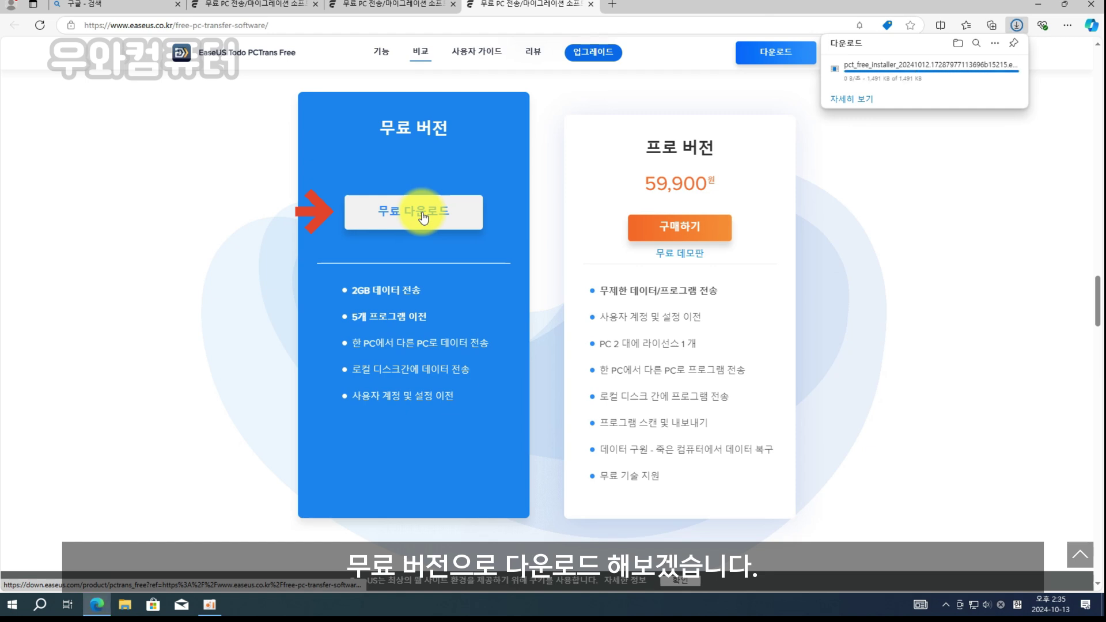
Step: Run the downloaded PCTrans installer with the browser out of the way and install EaseUS Todo PCTrans
{"action": "left_click", "coordinate": [857, 74]}
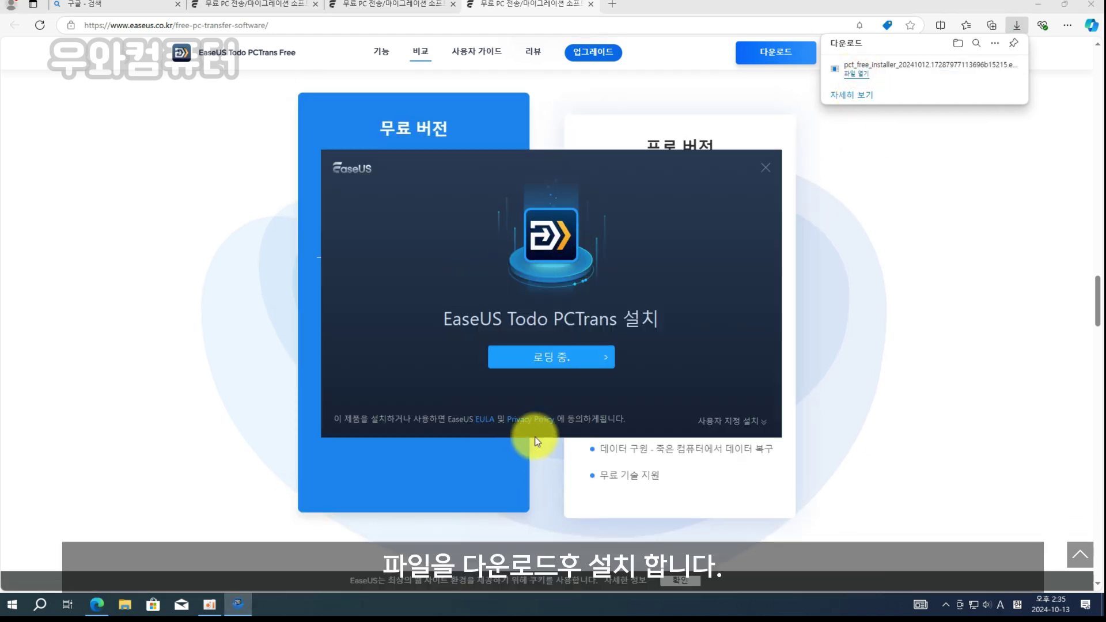
{"action": "left_click", "coordinate": [1038, 4]}
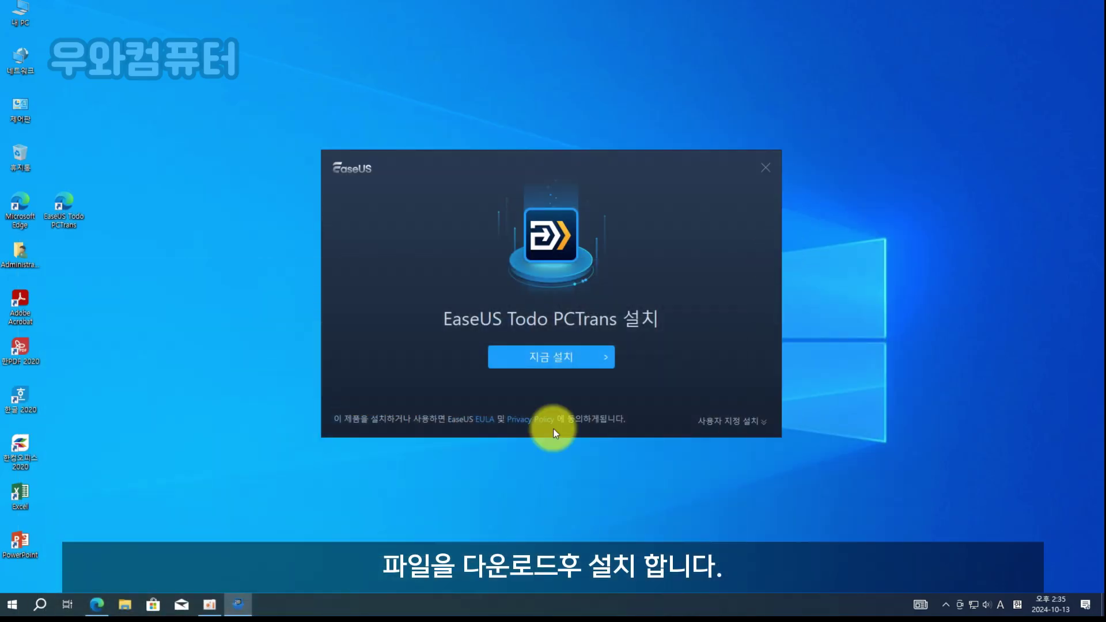
{"action": "left_click", "coordinate": [578, 365]}
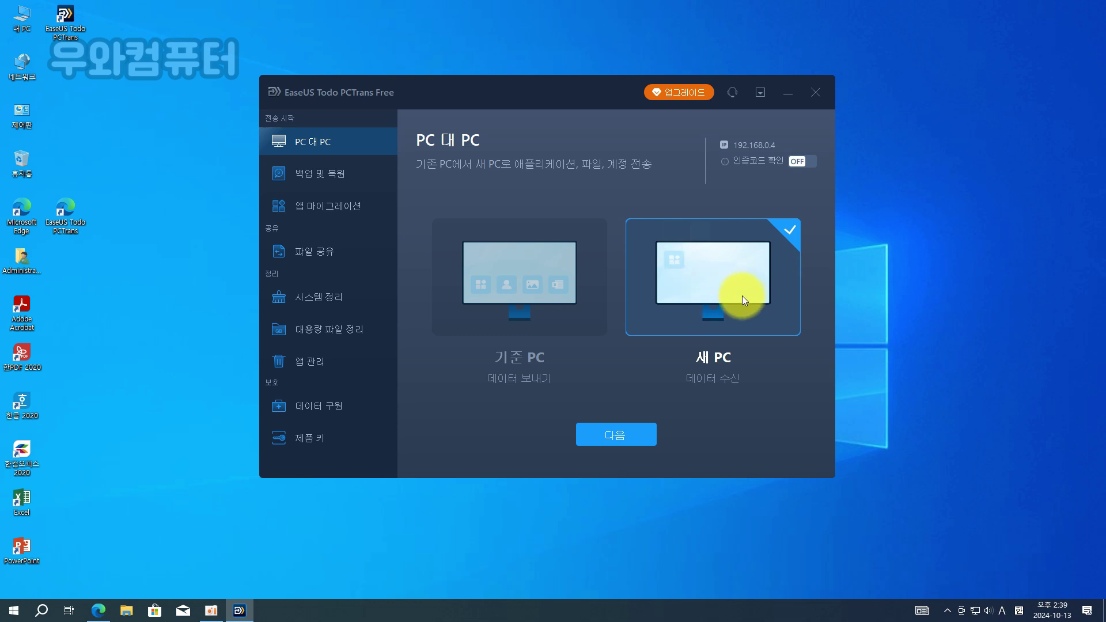
Step: Set this computer as the sending 기준 PC with verification code checking on, and start searching for the other PC
{"action": "left_click", "coordinate": [527, 291]}
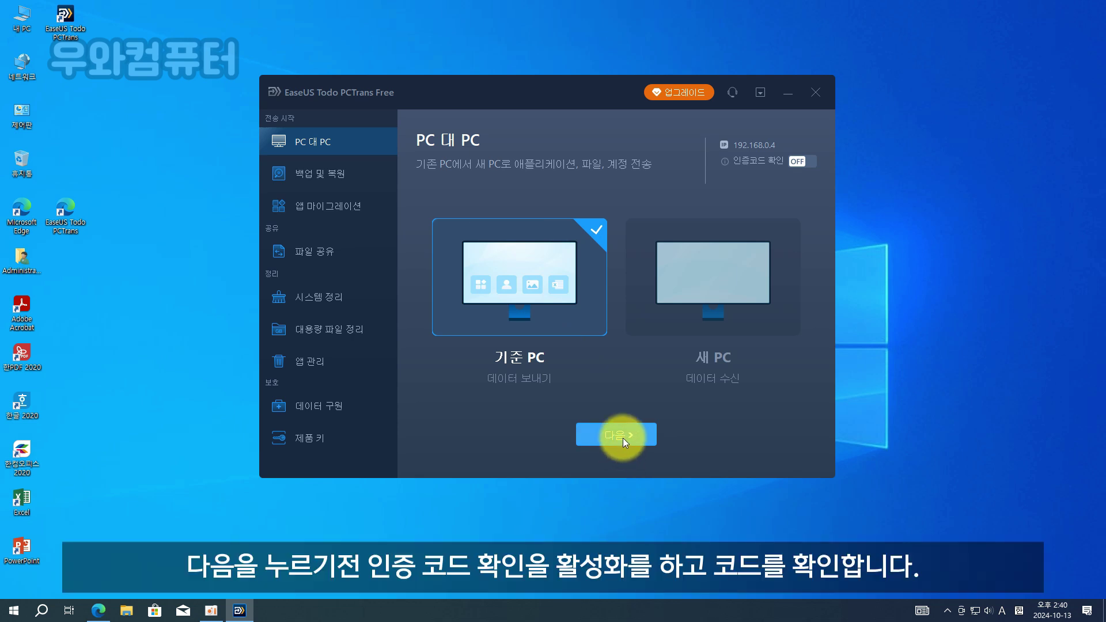
{"action": "left_click", "coordinate": [810, 161]}
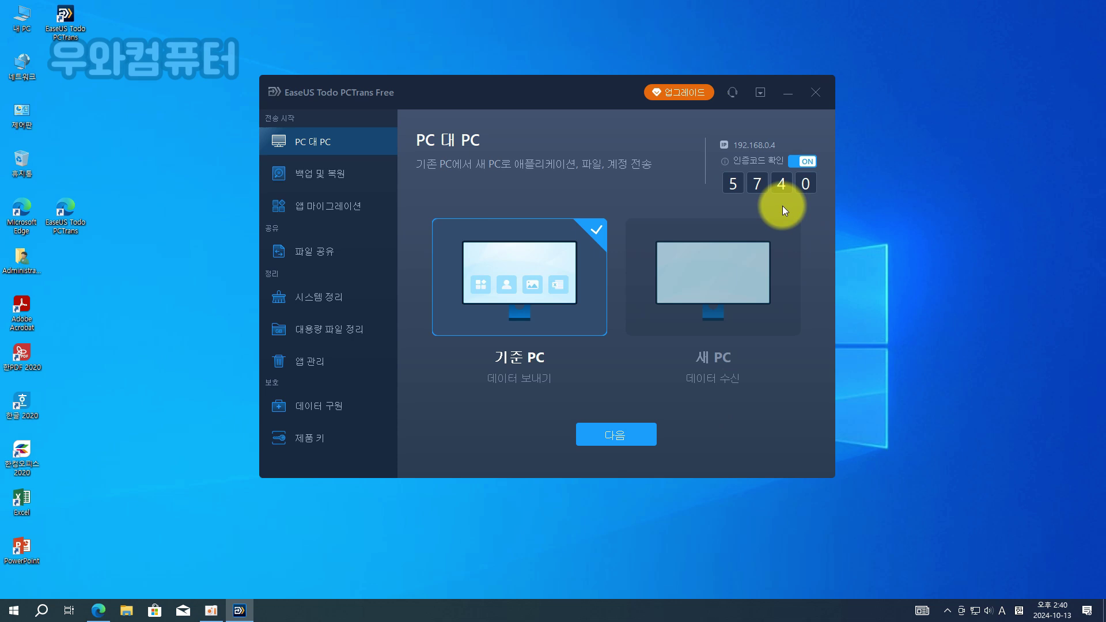
{"action": "left_click", "coordinate": [604, 436]}
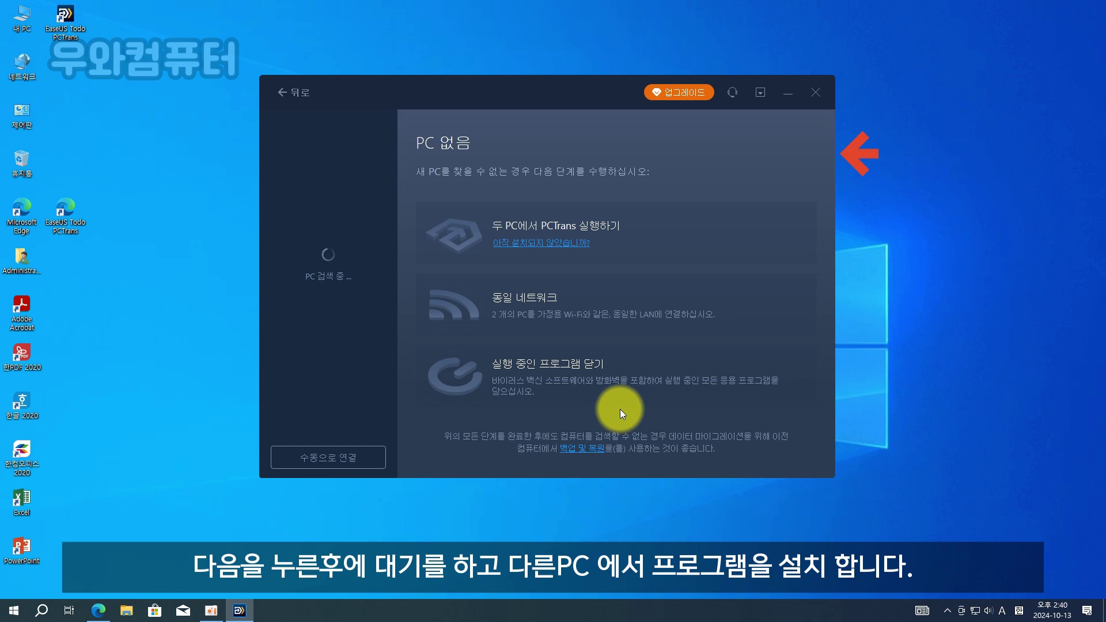
{"action": "left_click", "coordinate": [617, 239]}
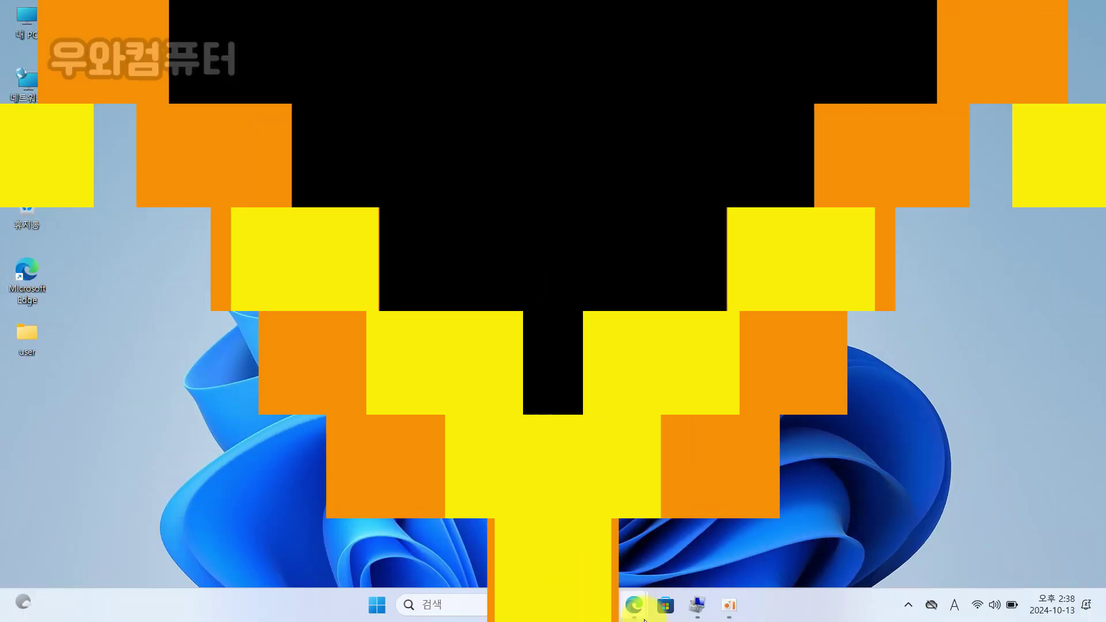
Step: On the new PC, get EaseUS Todo PCTrans Free from its EaseUS product page in Edge and install it
{"action": "mouse_move", "coordinate": [634, 602]}
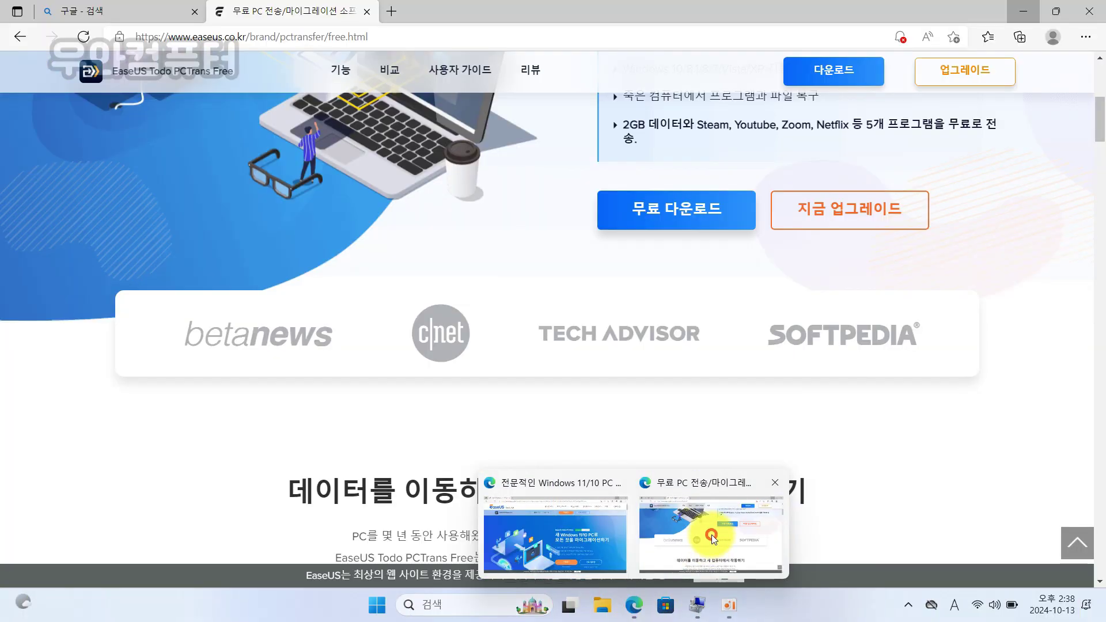
{"action": "left_click", "coordinate": [711, 535]}
{"action": "scroll", "coordinate": [748, 359], "scroll_direction": "up", "scroll_amount": 8}
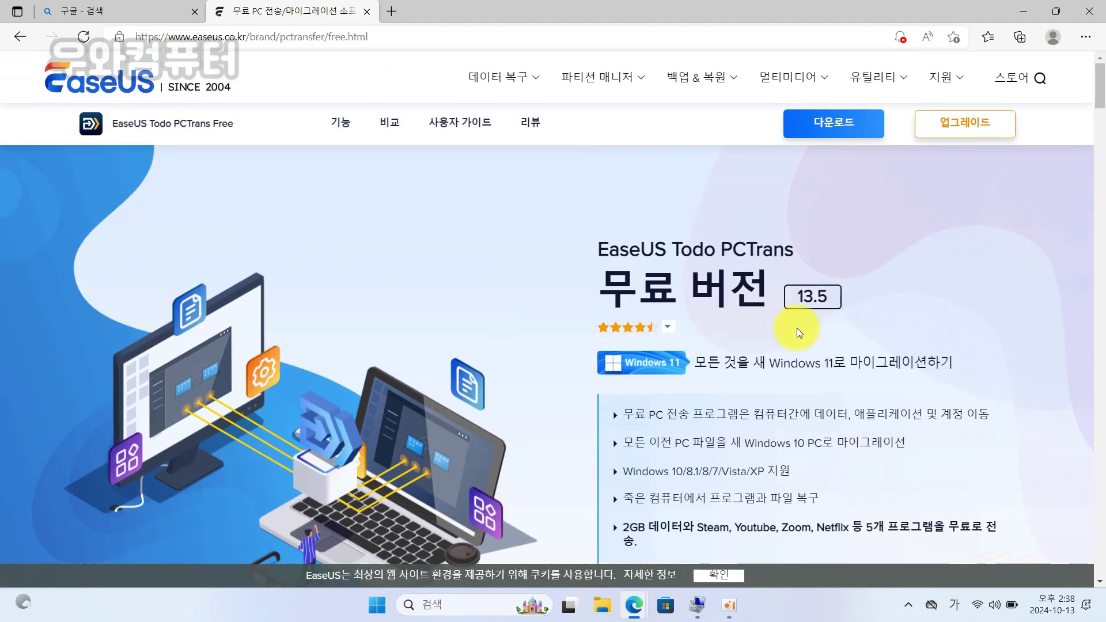
{"action": "scroll", "coordinate": [799, 333], "scroll_direction": "down", "scroll_amount": 3}
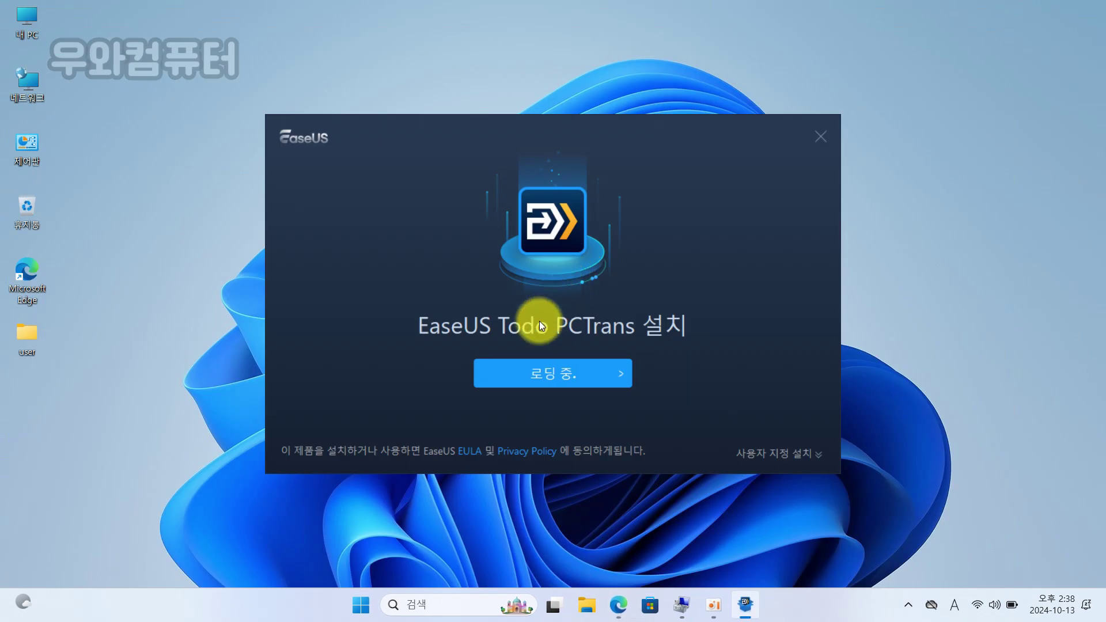
{"action": "left_click", "coordinate": [552, 373]}
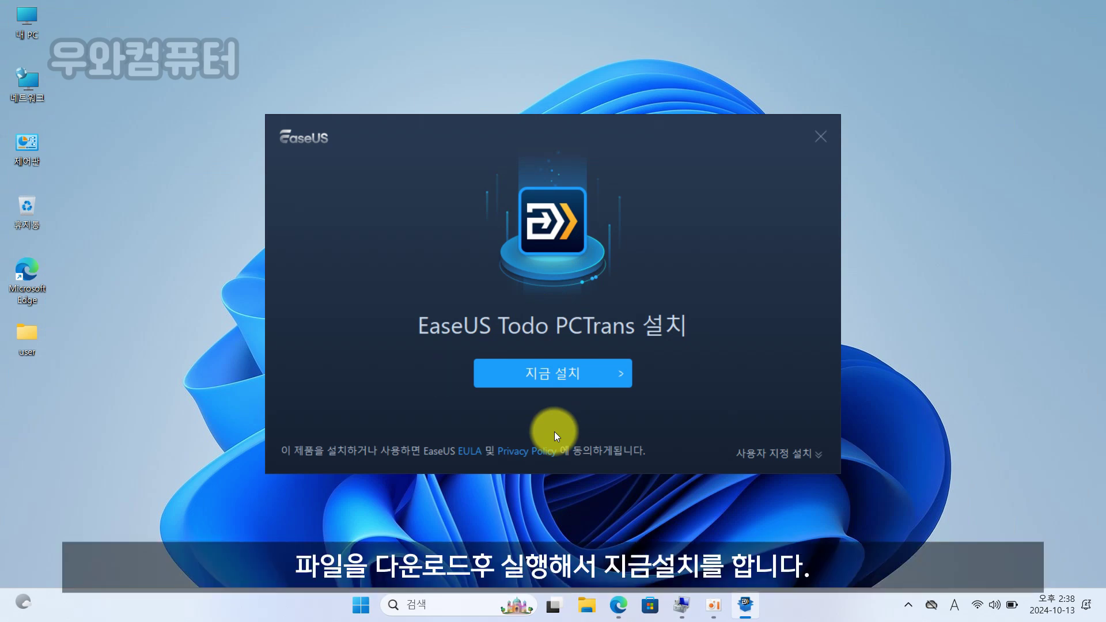
{"action": "left_click", "coordinate": [562, 373]}
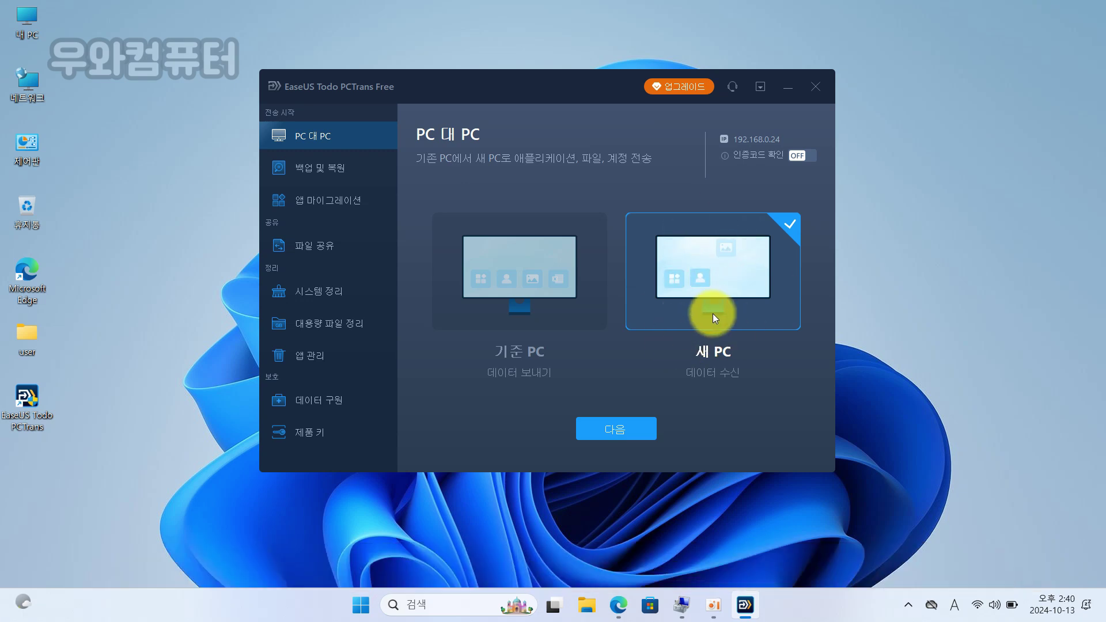
Step: Enable verification code checking on the receiving 새 PC and start searching for the old PC, dismissing the installation notice
{"action": "left_click", "coordinate": [809, 156]}
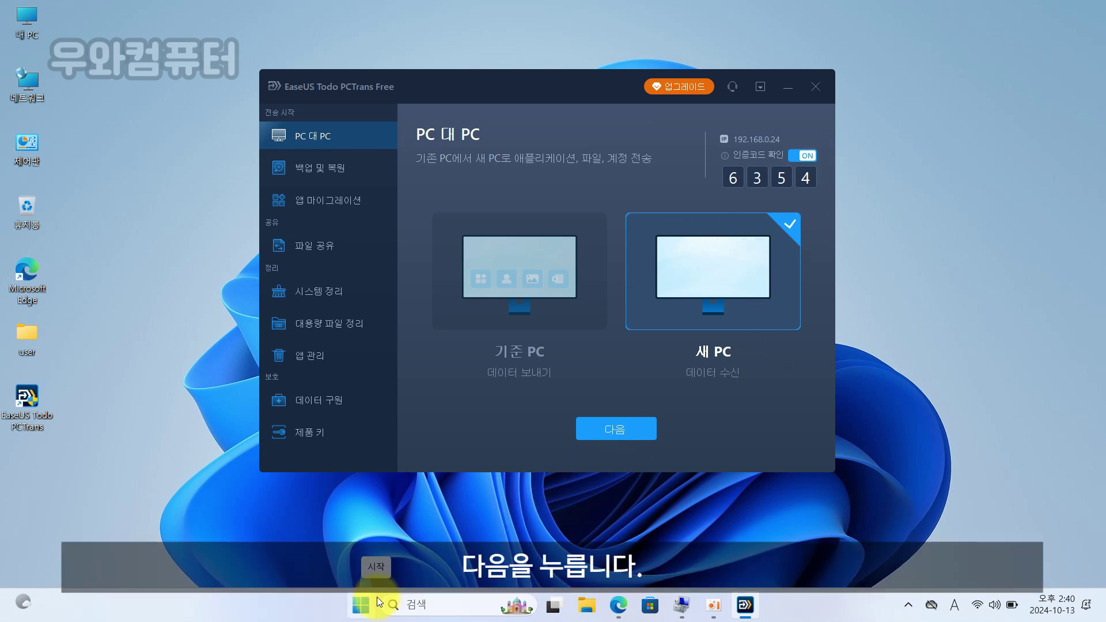
{"action": "left_click", "coordinate": [597, 418]}
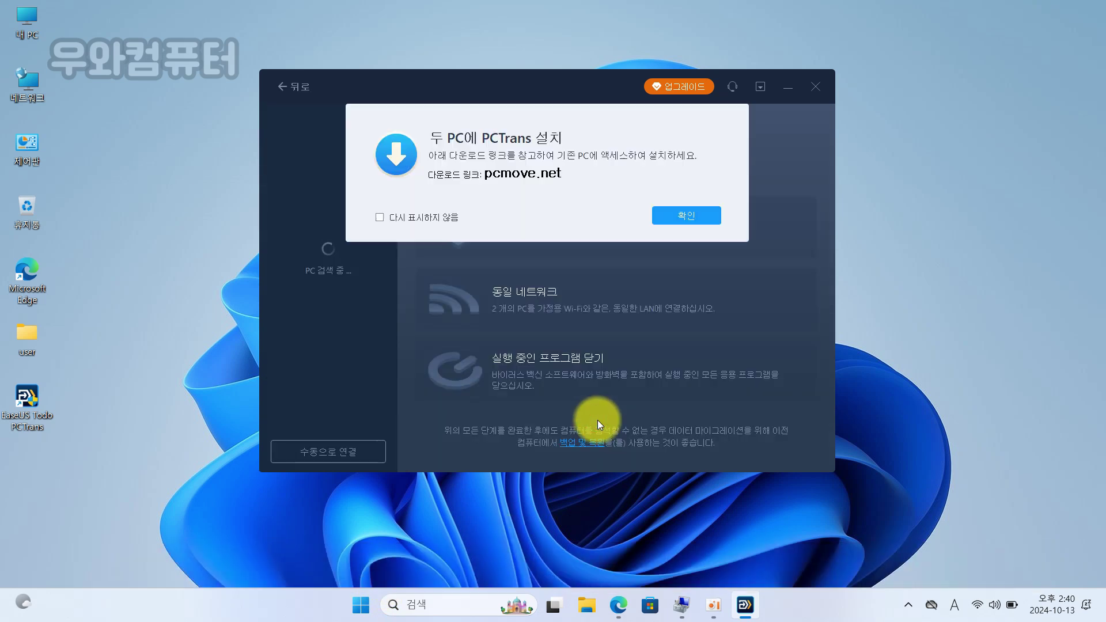
{"action": "key", "text": "Return"}
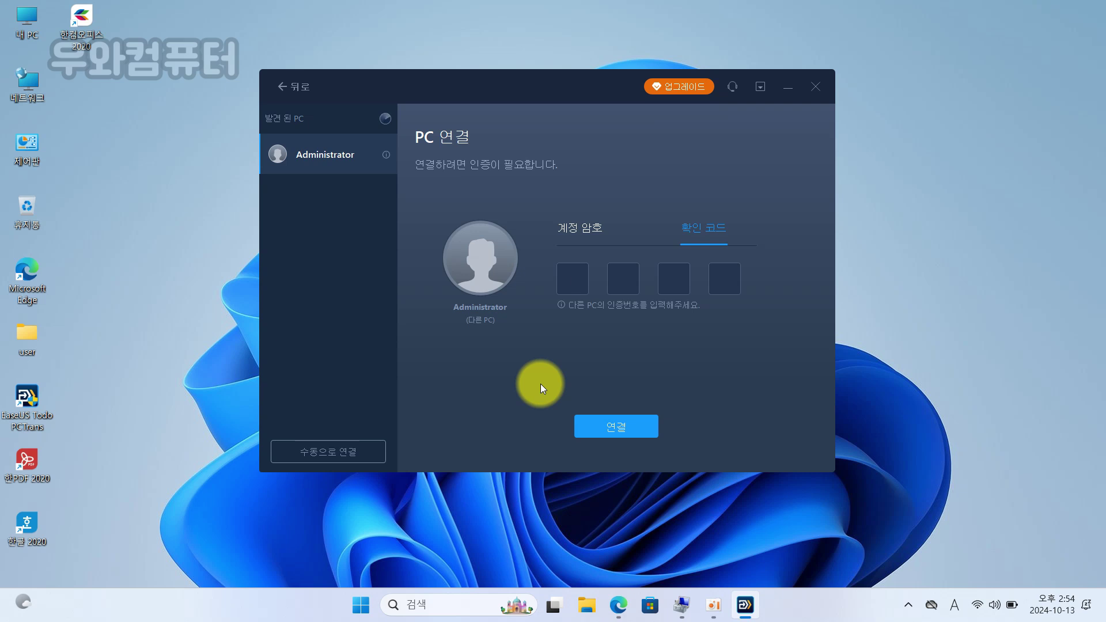
Step: Enter the old PC's verification code and connect to it
{"action": "type", "text": "5740"}
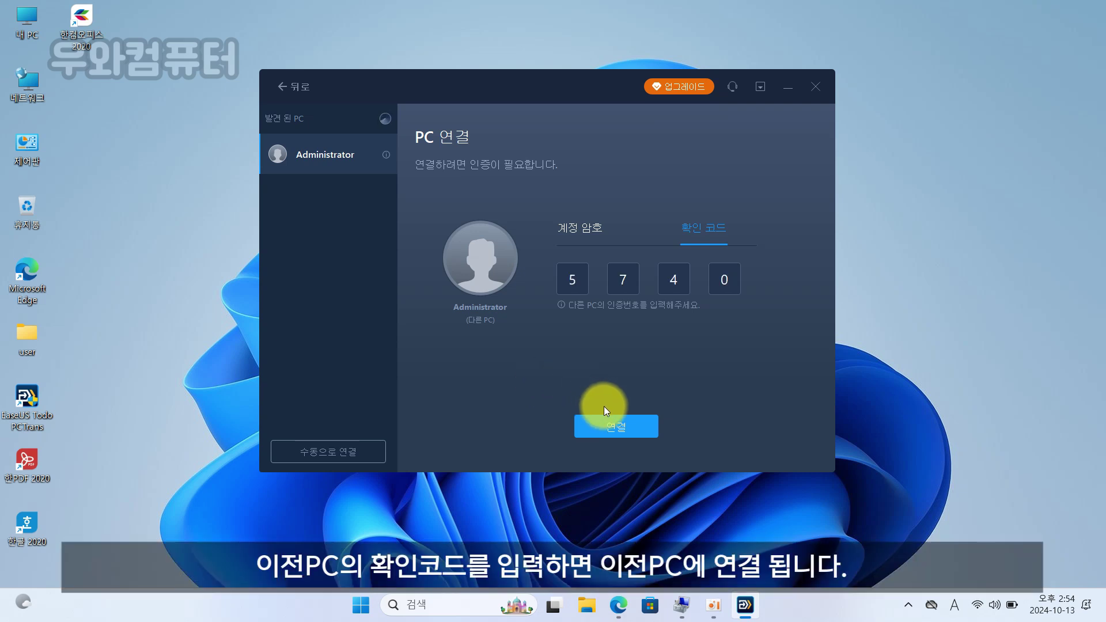
{"action": "left_click", "coordinate": [612, 427]}
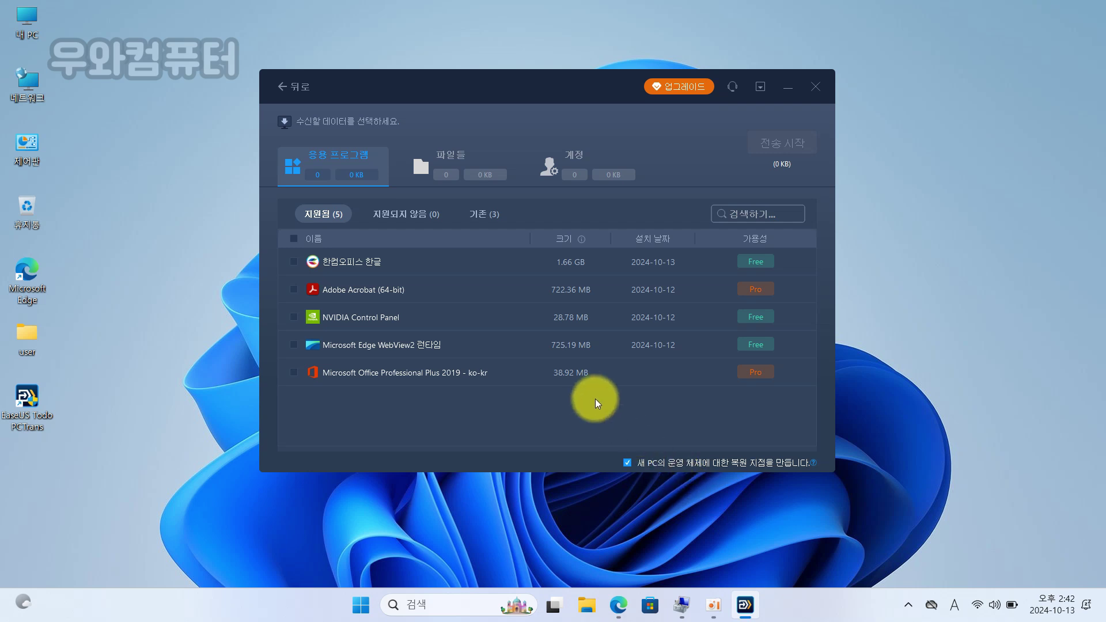
Step: Start transferring only the 한컴오피스 한글 application from the old PC, with restore point creation turned off
{"action": "left_click", "coordinate": [295, 262]}
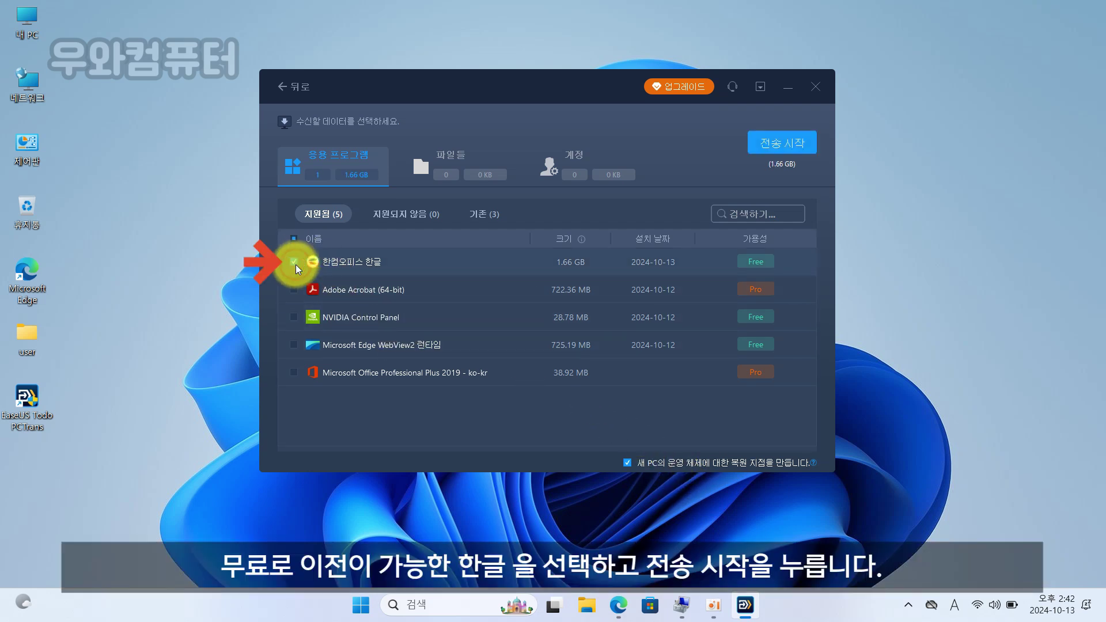
{"action": "left_click", "coordinate": [293, 371]}
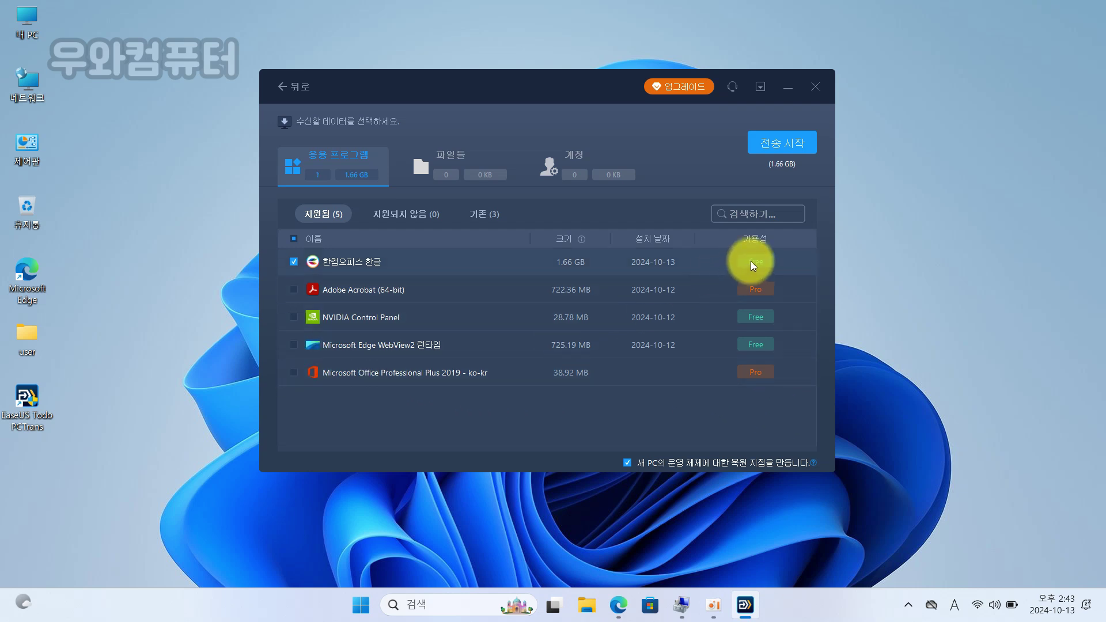
{"action": "left_click", "coordinate": [626, 463]}
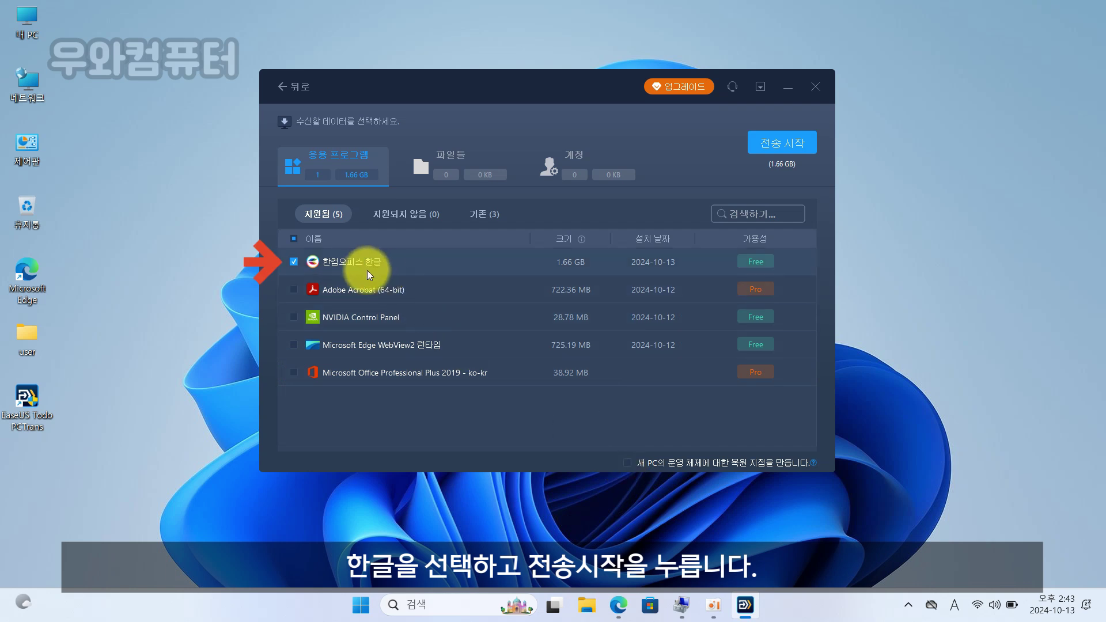
{"action": "left_click", "coordinate": [796, 144]}
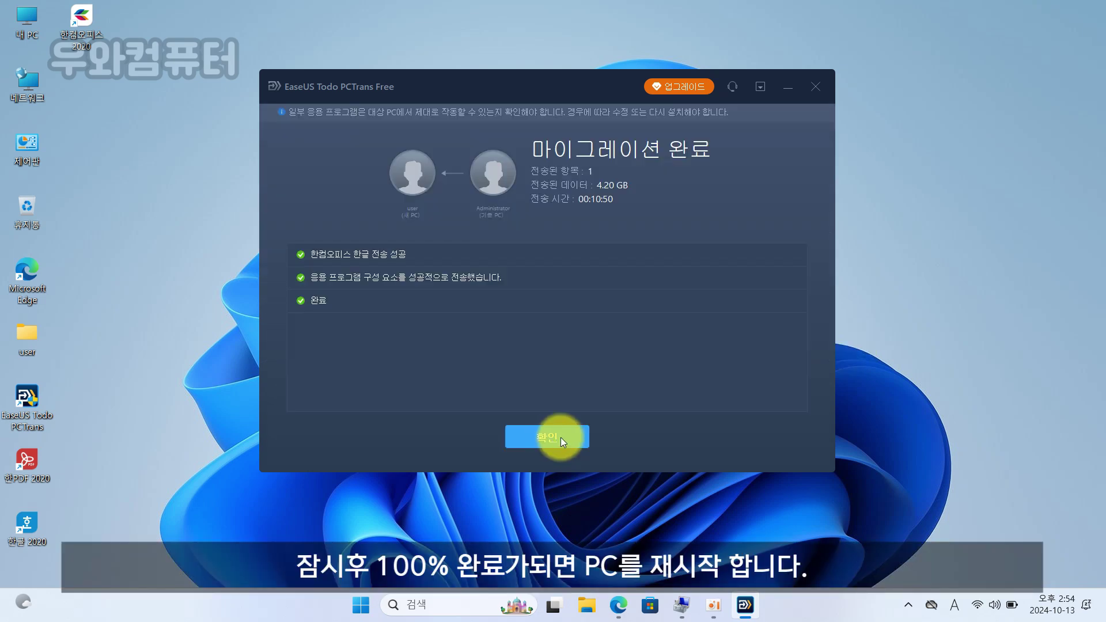
Step: Acknowledge the migration report and restart the computer to complete the application installation
{"action": "left_click", "coordinate": [559, 438]}
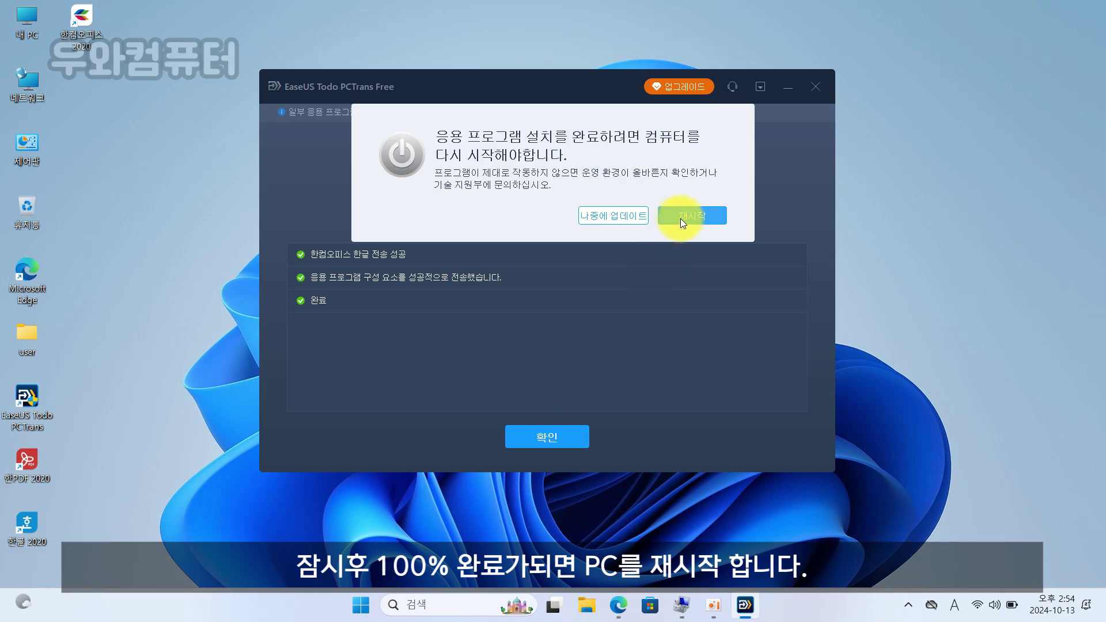
{"action": "left_click", "coordinate": [709, 216]}
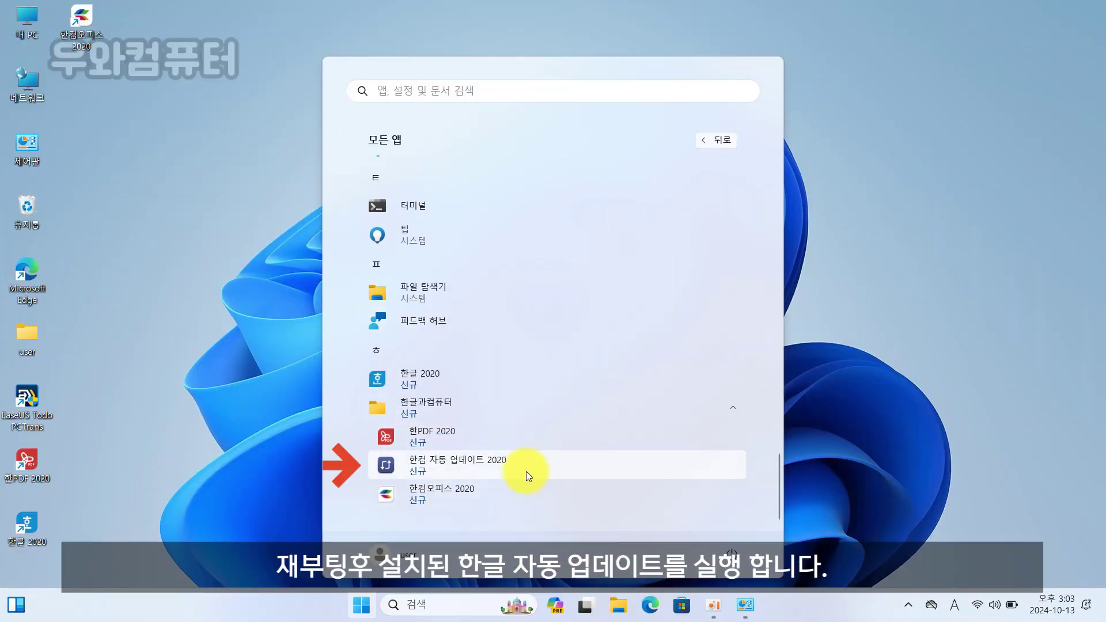
Step: Run 한컴 자동 업데이트 2020 from the 한글과컴퓨터 app group and check for updates
{"action": "left_click", "coordinate": [547, 471]}
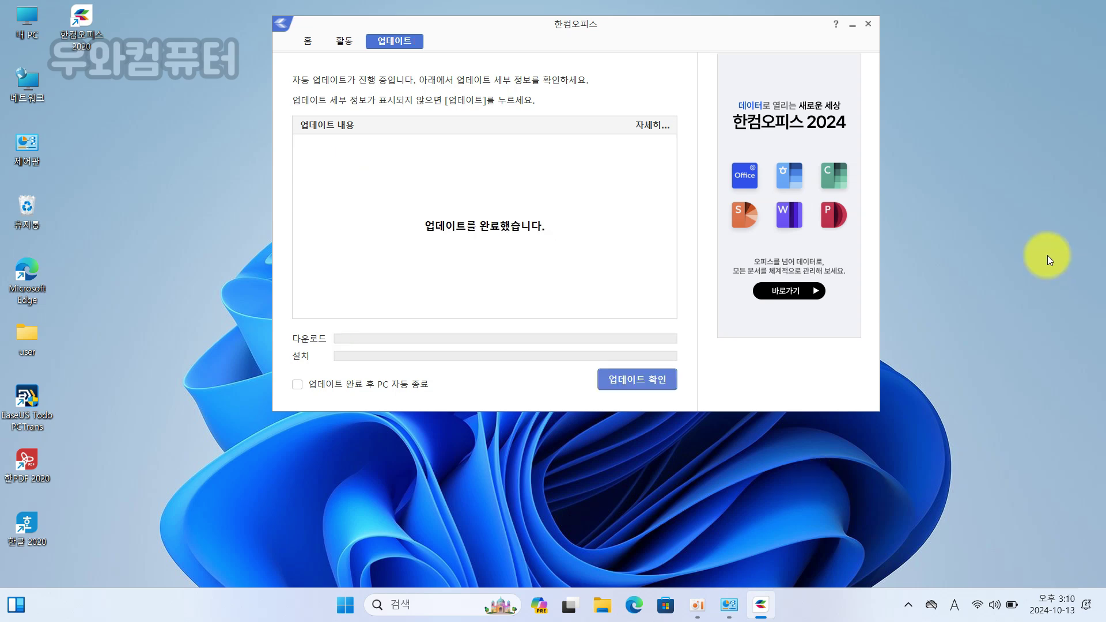
{"action": "left_click", "coordinate": [654, 388]}
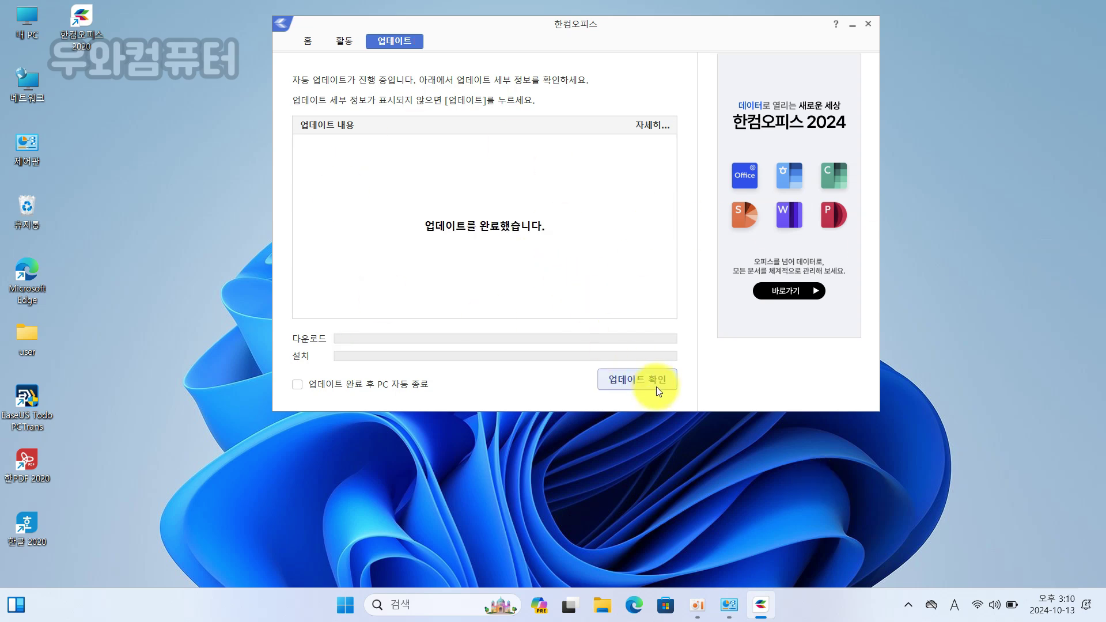
{"action": "left_click", "coordinate": [657, 385]}
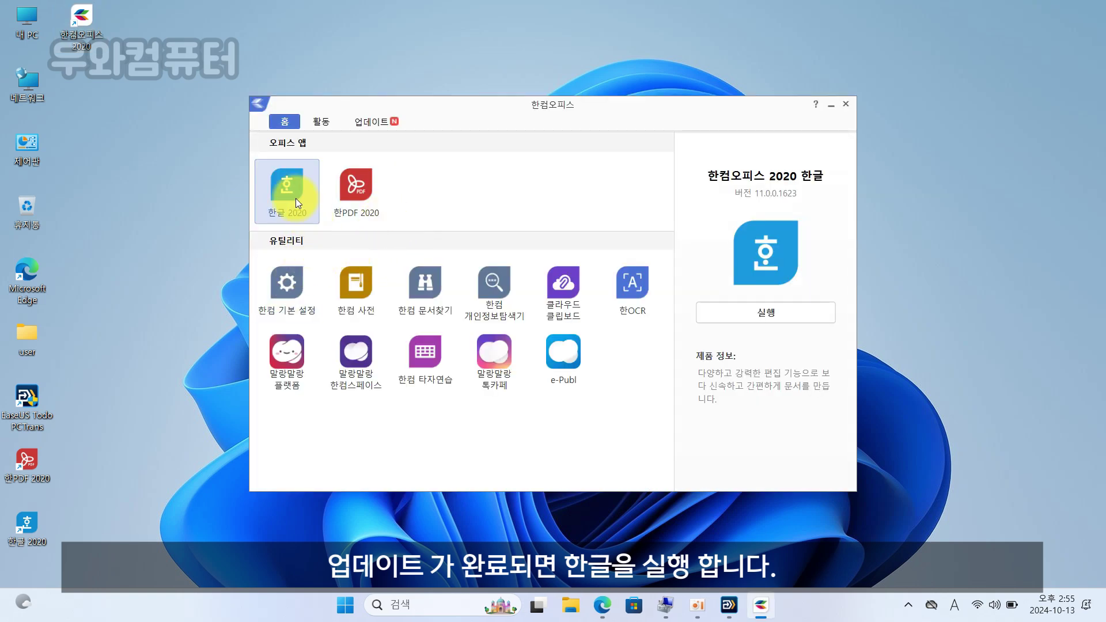
Step: Test 한글 2020 by launching it from 한컴오피스 with a new blank document, and close both windows
{"action": "left_click", "coordinate": [714, 311]}
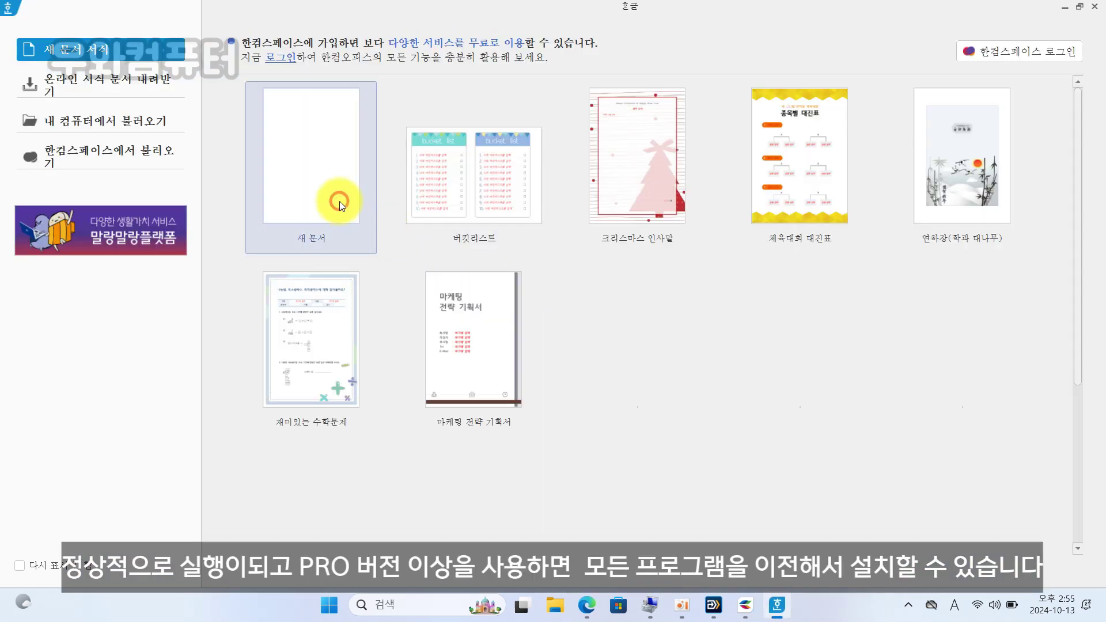
{"action": "double_click", "coordinate": [333, 202]}
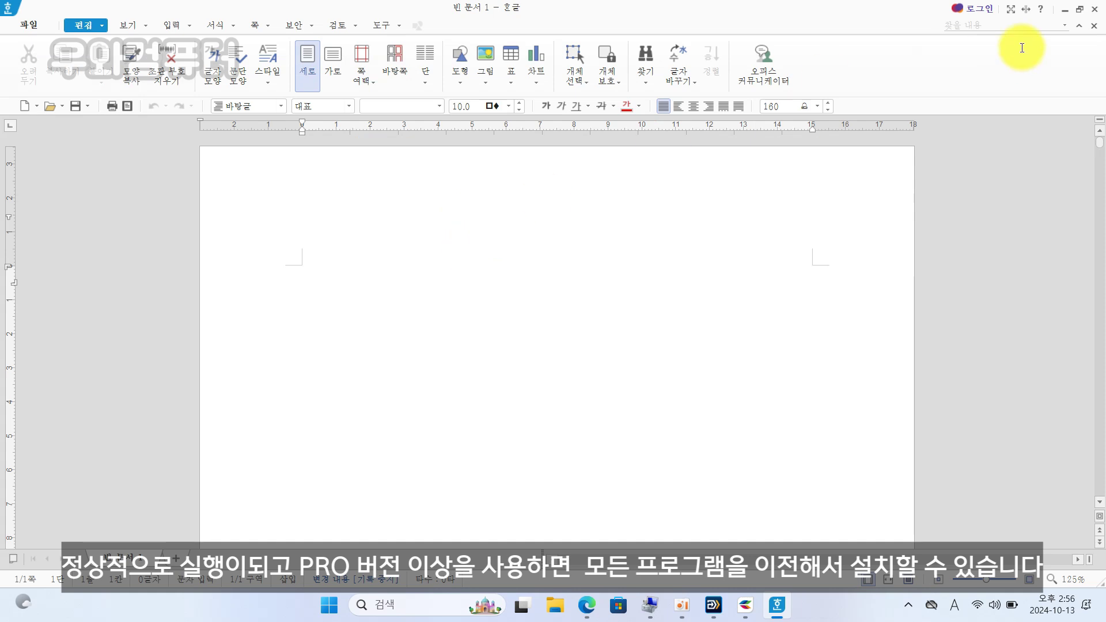
{"action": "left_click", "coordinate": [1094, 13]}
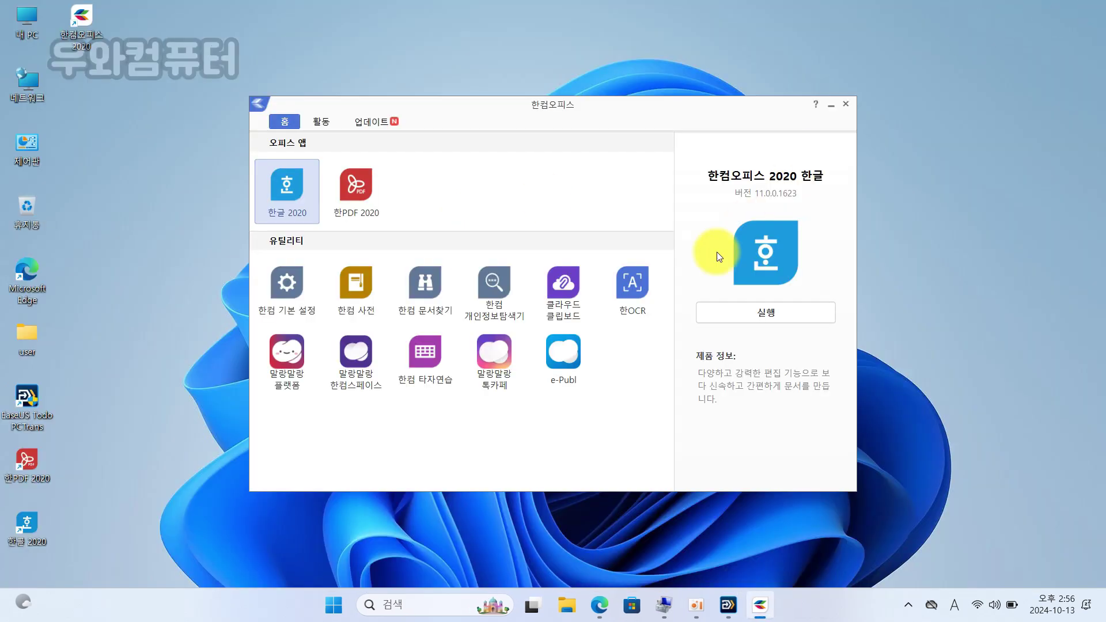
{"action": "left_click", "coordinate": [846, 105]}
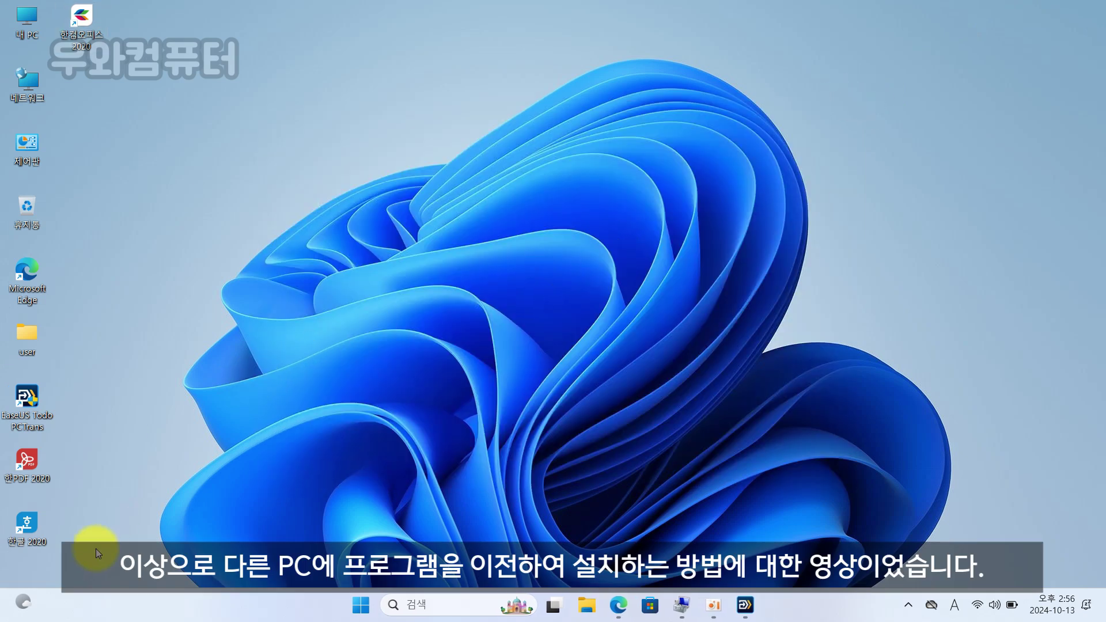
Step: Launch 한글 2020 from the desktop and open a new blank document (새 문서)
{"action": "double_click", "coordinate": [27, 530]}
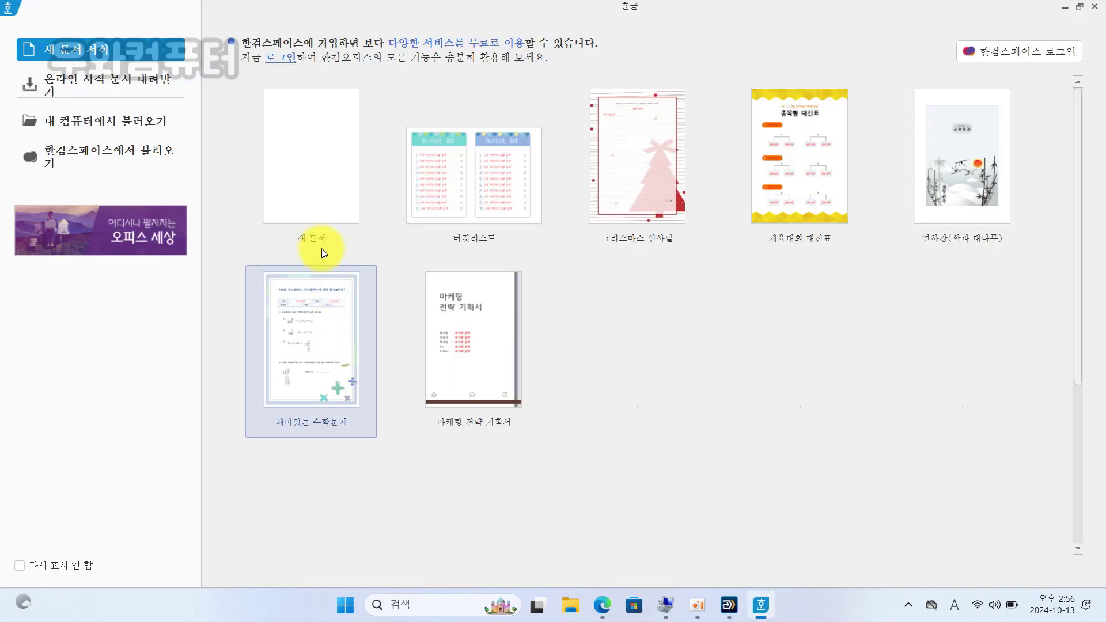
{"action": "double_click", "coordinate": [309, 197]}
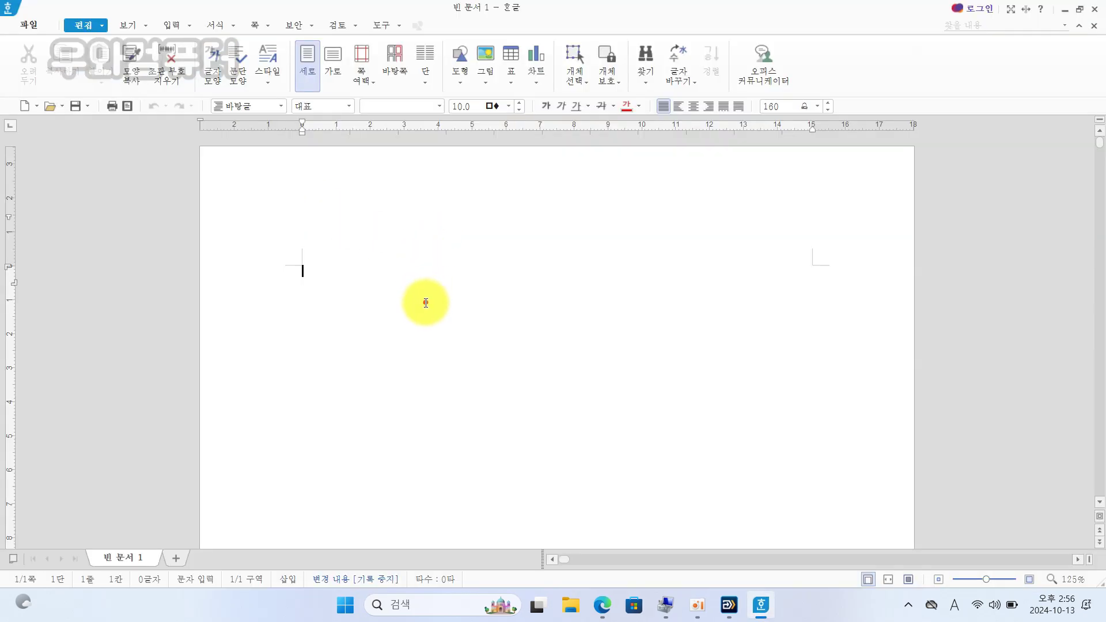